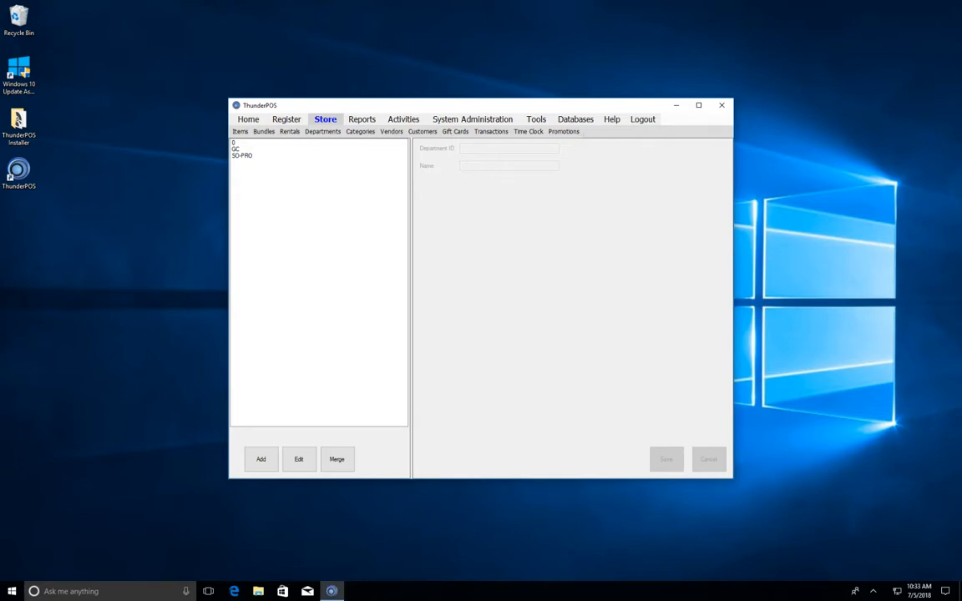
- Return from the departments list to the Home dashboard with its sales and top-items panels
{"action": "left_click", "coordinate": [248, 119]}
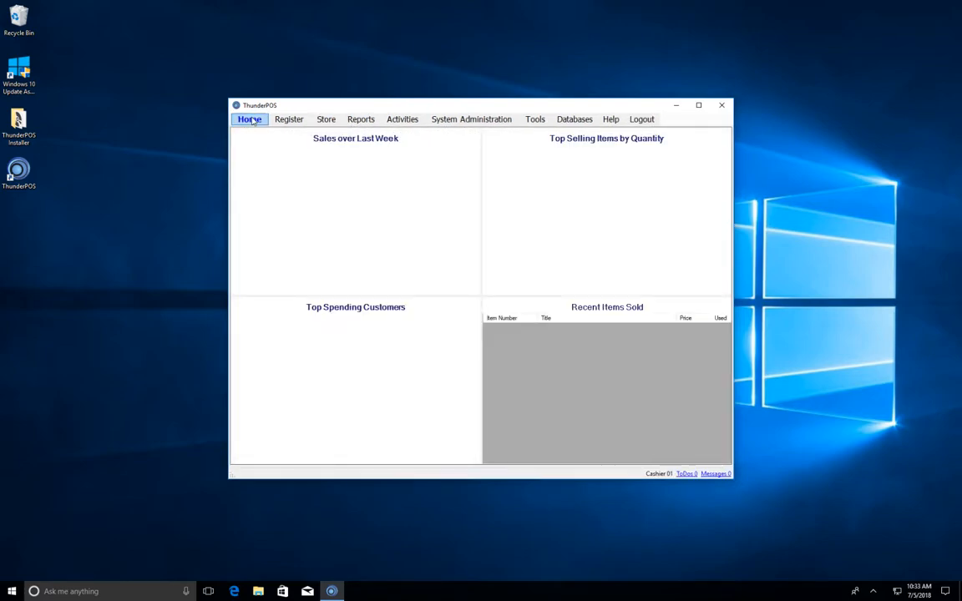
- Go to the Store section's Departments list showing 0, GC and SO-PRO
{"action": "left_click", "coordinate": [334, 120]}
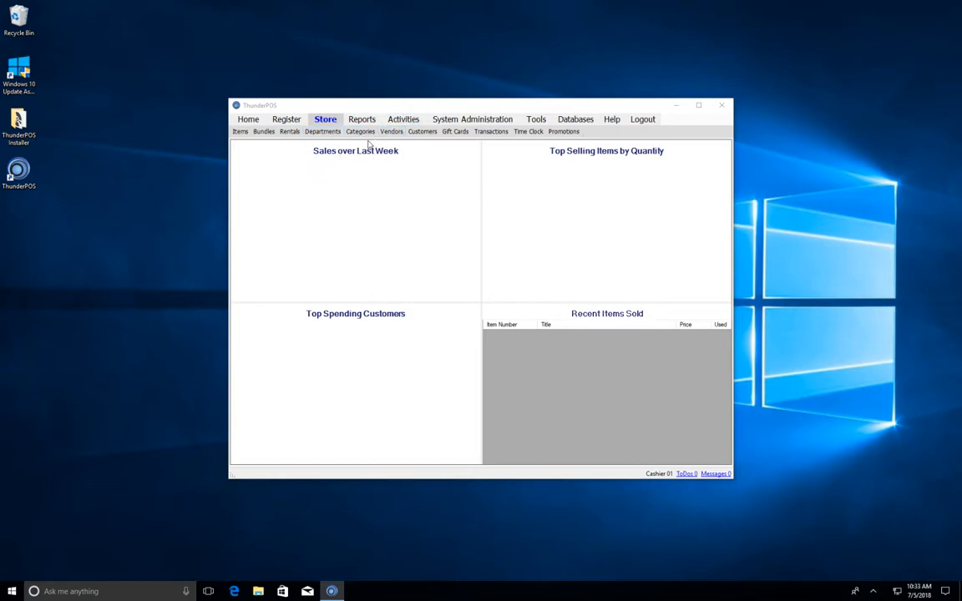
{"action": "left_click", "coordinate": [322, 132]}
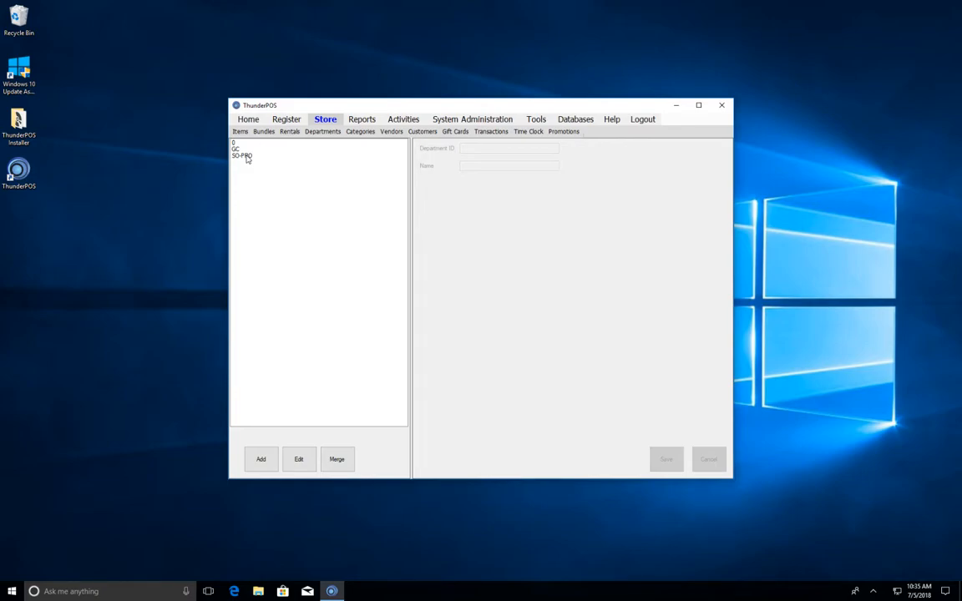
- Add a DRINKS department named 'Soft drinks' and save it
{"action": "left_click", "coordinate": [264, 472]}
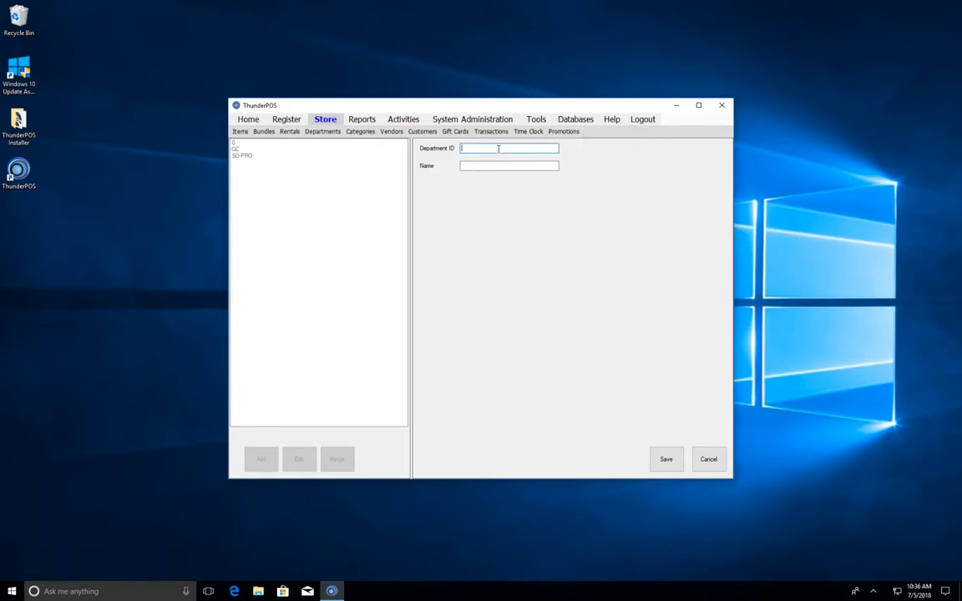
{"action": "type", "text": "DRINKS"}
{"action": "key", "text": "Tab"}
{"action": "type", "text": "Soft drinks and"}
{"action": "key", "text": "BackSpace"}
{"action": "key", "text": "BackSpace"}
{"action": "key", "text": "BackSpace"}
{"action": "key", "text": "BackSpace"}
{"action": "key", "text": "BackSpace"}
{"action": "key", "text": "BackSpace"}
{"action": "key", "text": "BackSpace"}
{"action": "key", "text": "BackSpace"}
{"action": "key", "text": "BackSpace"}
{"action": "key", "text": "BackSpace"}
{"action": "left_click", "coordinate": [668, 460]}
- Add a CHIPS department named 'Potato Chips' and save it
{"action": "left_click", "coordinate": [259, 459]}
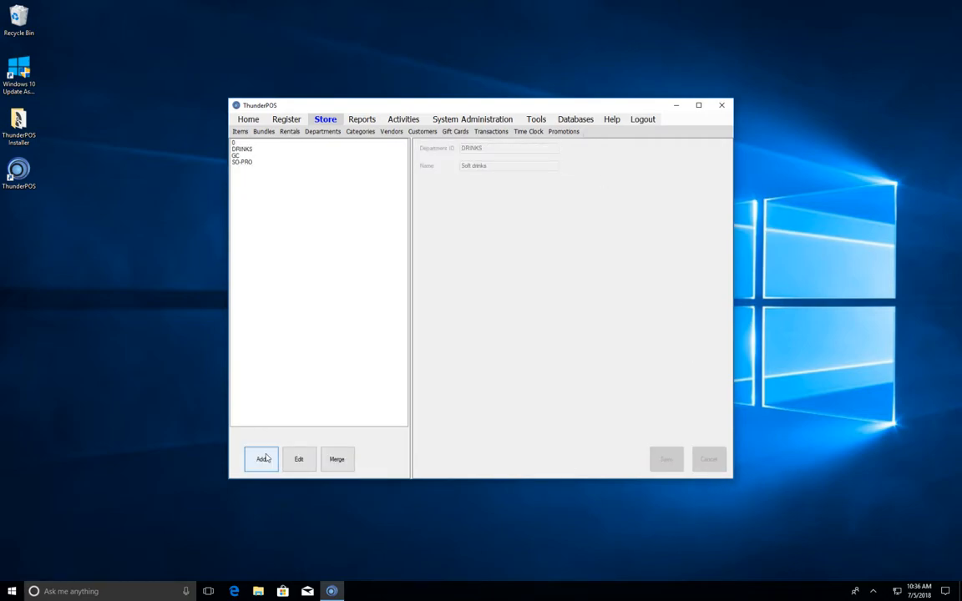
{"action": "type", "text": "CHIPS"}
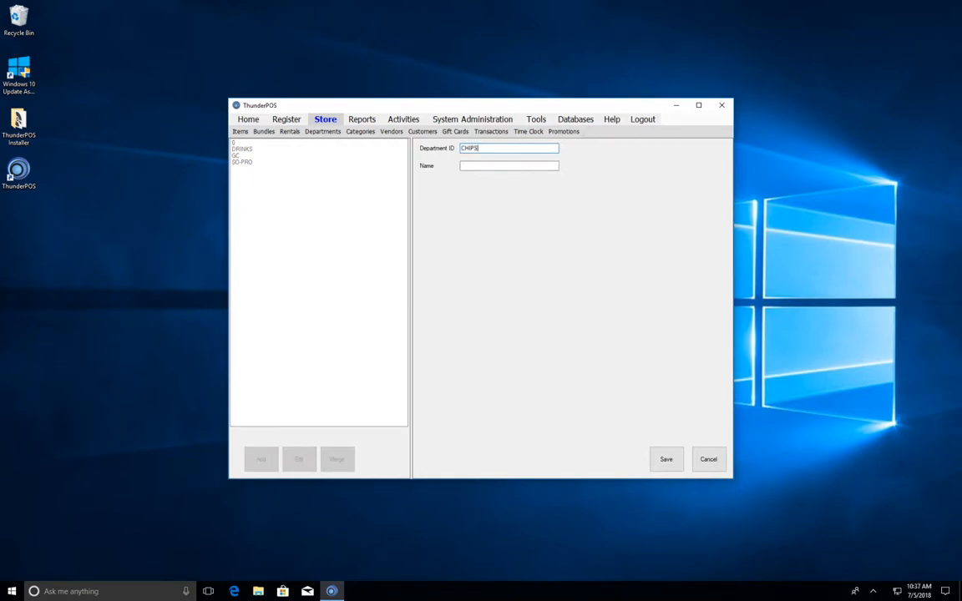
{"action": "key", "text": "Tab"}
{"action": "type", "text": "Potato Chips"}
{"action": "left_click", "coordinate": [660, 460]}
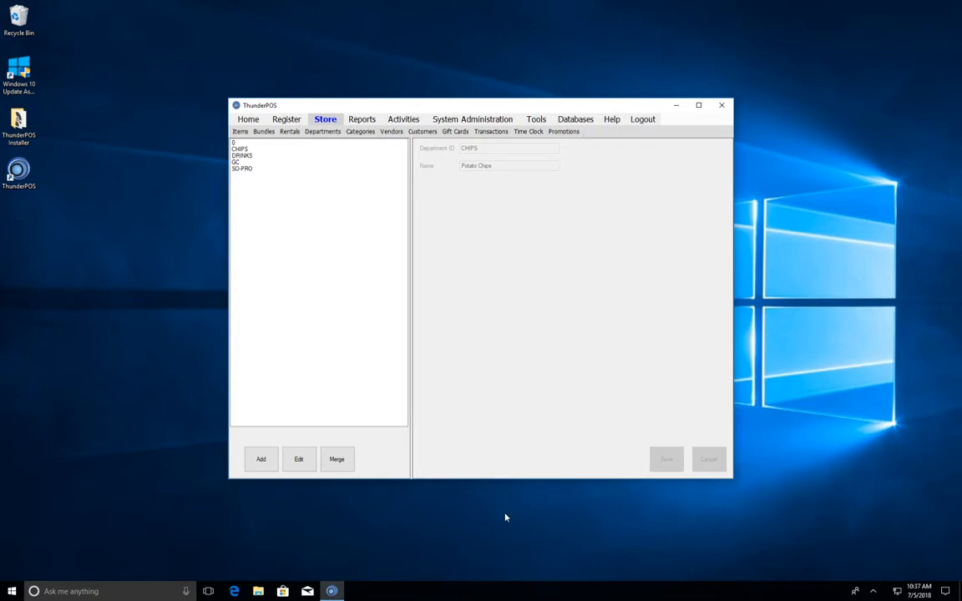
- Merge the CHIPS department into DRINKS using the Merge Selection dialog
{"action": "left_click", "coordinate": [249, 150]}
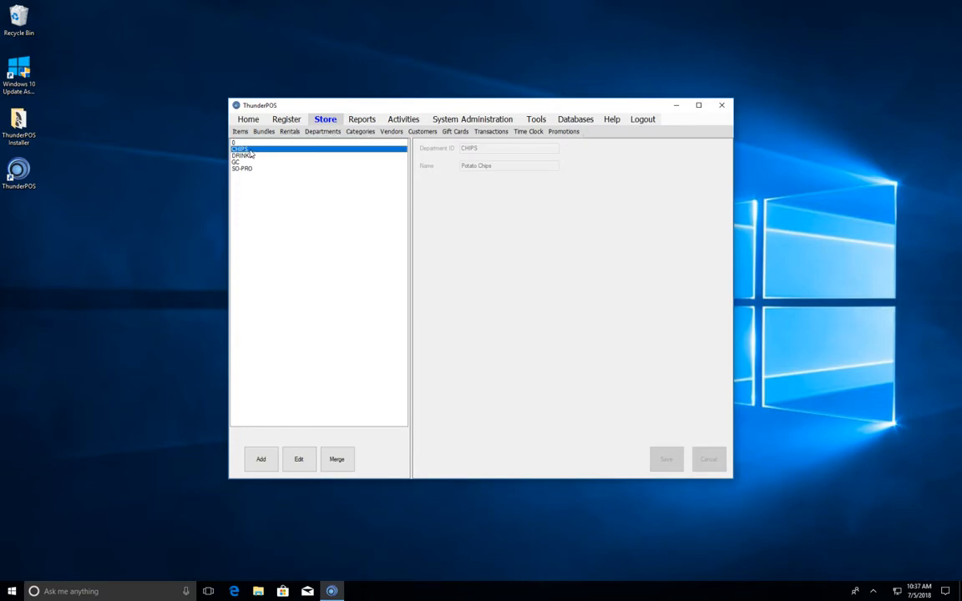
{"action": "left_click", "coordinate": [339, 466]}
{"action": "left_click", "coordinate": [481, 277]}
{"action": "left_click", "coordinate": [472, 286]}
{"action": "left_click", "coordinate": [470, 298]}
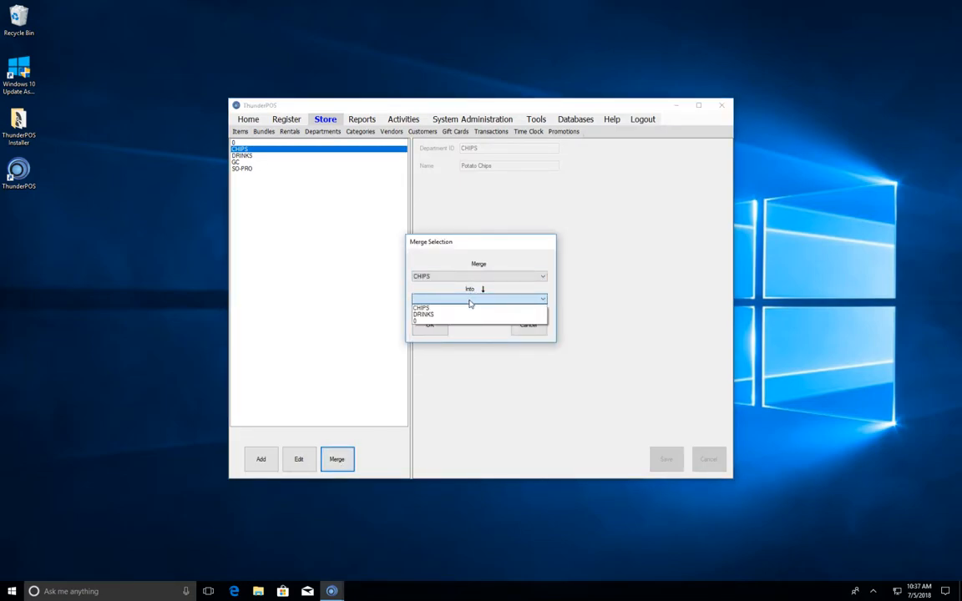
{"action": "left_click", "coordinate": [461, 317]}
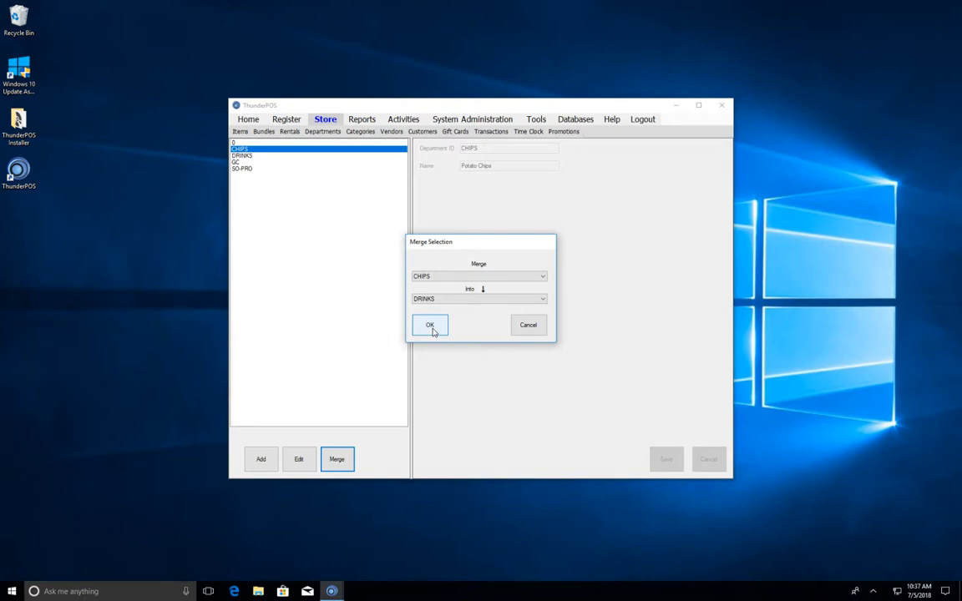
{"action": "left_click", "coordinate": [430, 326]}
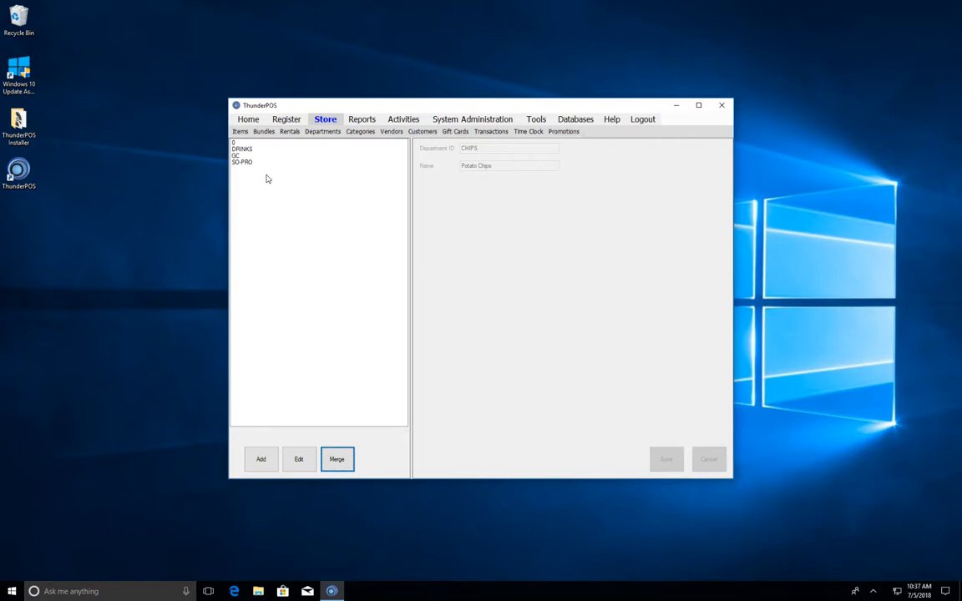
- On the Categories page, start a new category with ID SNACKS and name Snacks
{"action": "left_click", "coordinate": [362, 133]}
{"action": "left_click", "coordinate": [261, 461]}
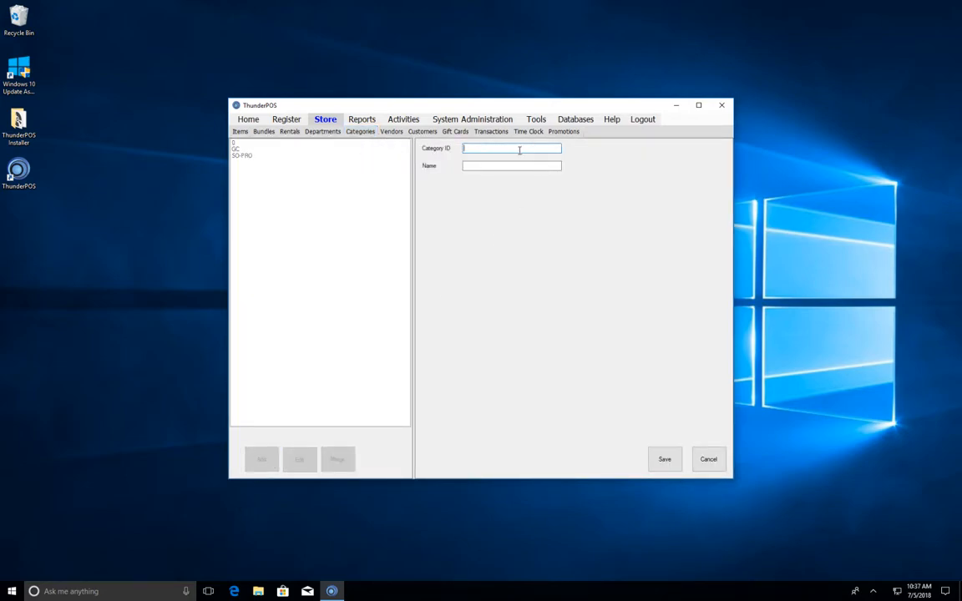
{"action": "type", "text": "SNACKS"}
{"action": "key", "text": "Tab"}
{"action": "type", "text": "Snacks"}
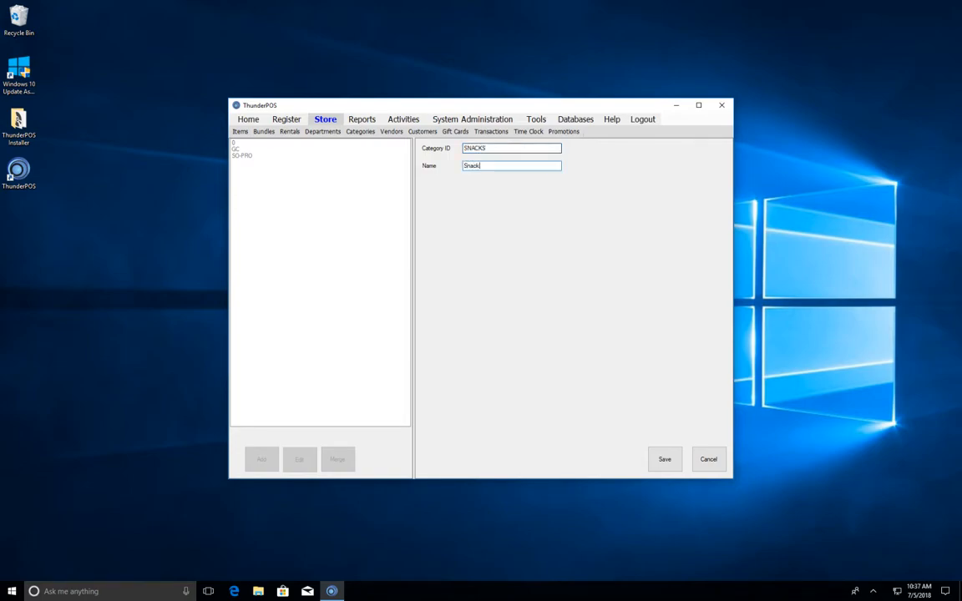
- Save the SNACKS category, then add and save a MEALS category named 'Meals'
{"action": "left_click", "coordinate": [665, 459]}
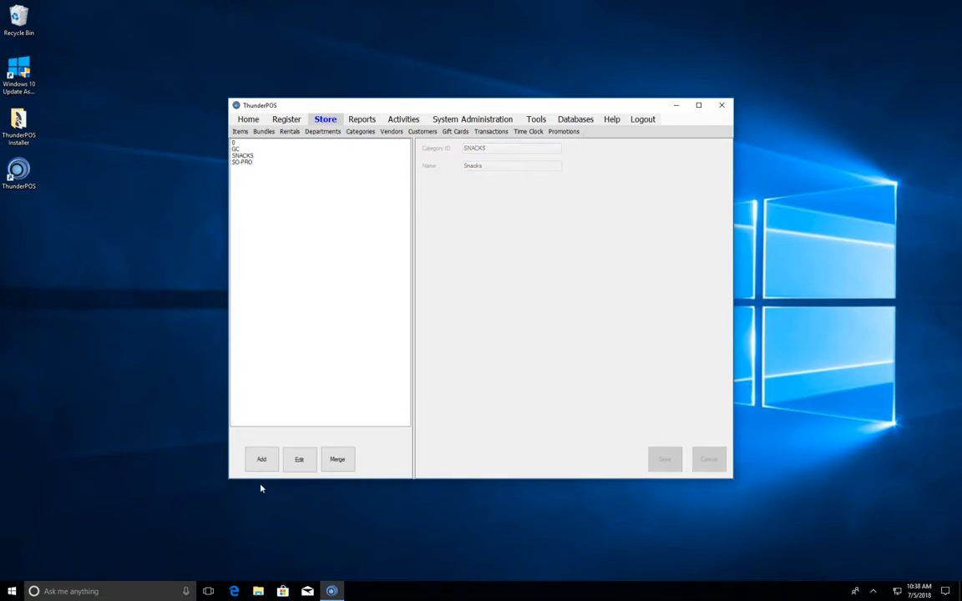
{"action": "left_click", "coordinate": [262, 459]}
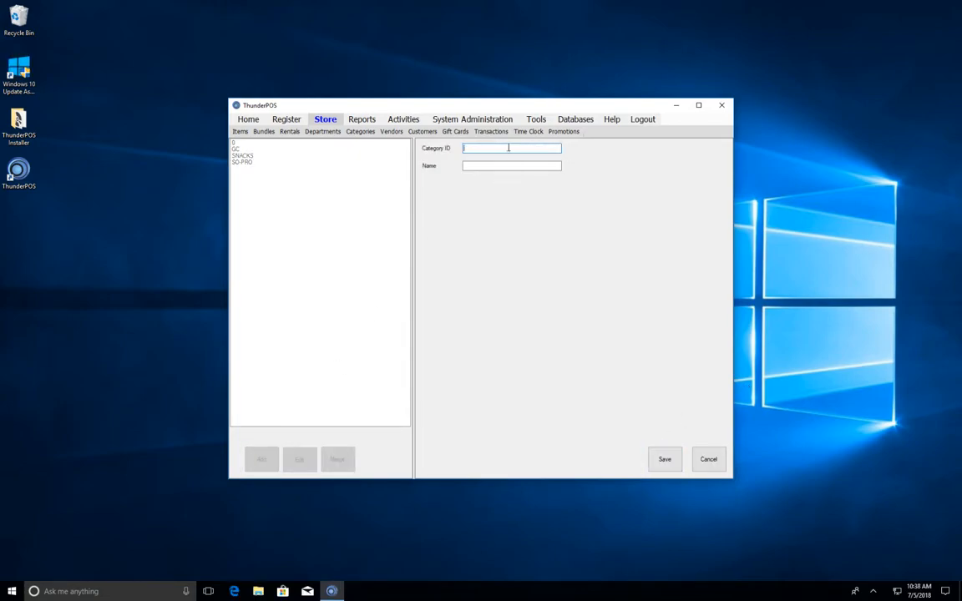
{"action": "type", "text": "MEALS"}
{"action": "key", "text": "Tab"}
{"action": "type", "text": "Meals"}
{"action": "left_click", "coordinate": [658, 470]}
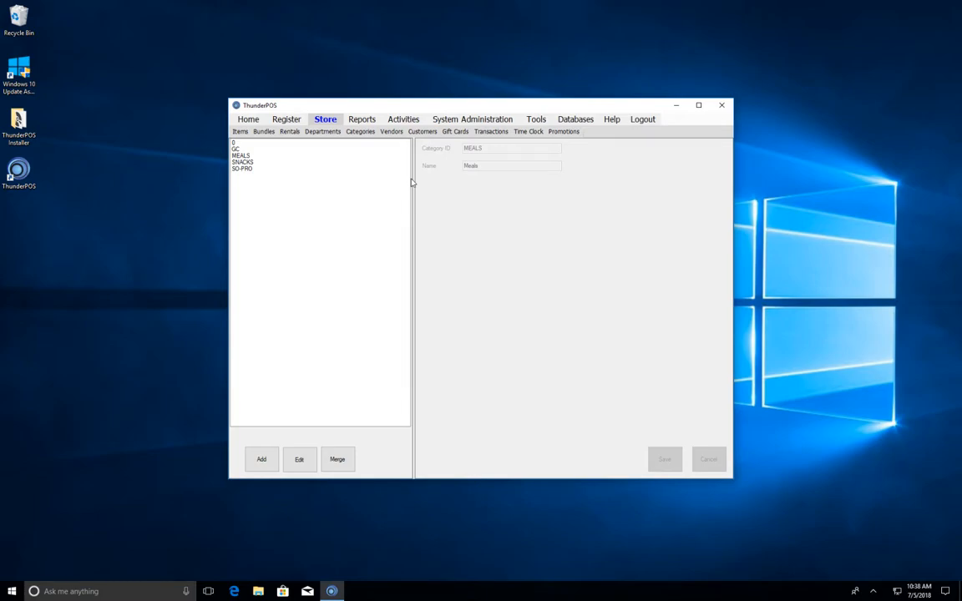
- Edit the MEALS category's name to 'Hot Meals' and save it
{"action": "left_click", "coordinate": [249, 162]}
{"action": "left_click", "coordinate": [241, 155]}
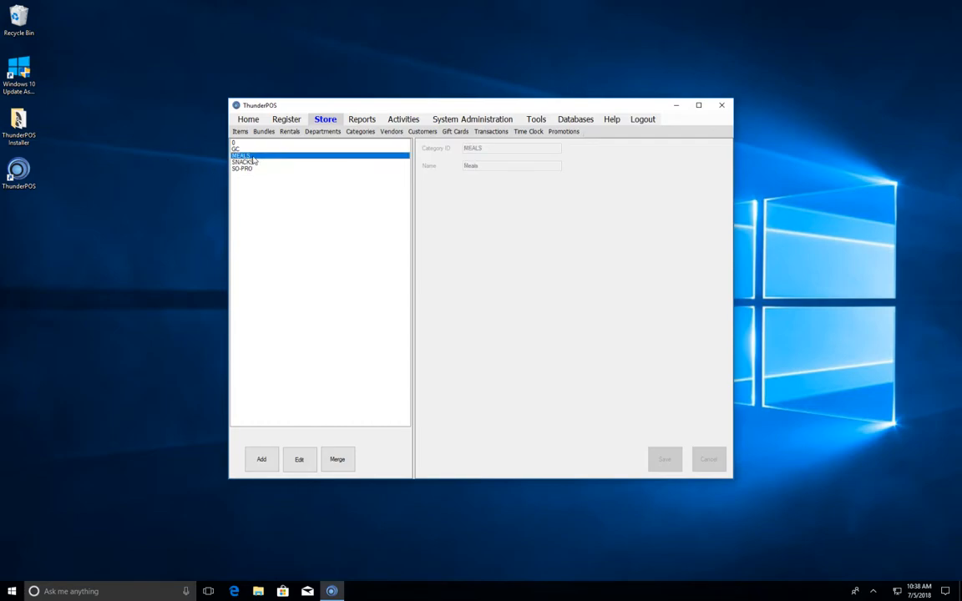
{"action": "left_click", "coordinate": [300, 459]}
{"action": "left_click", "coordinate": [520, 168]}
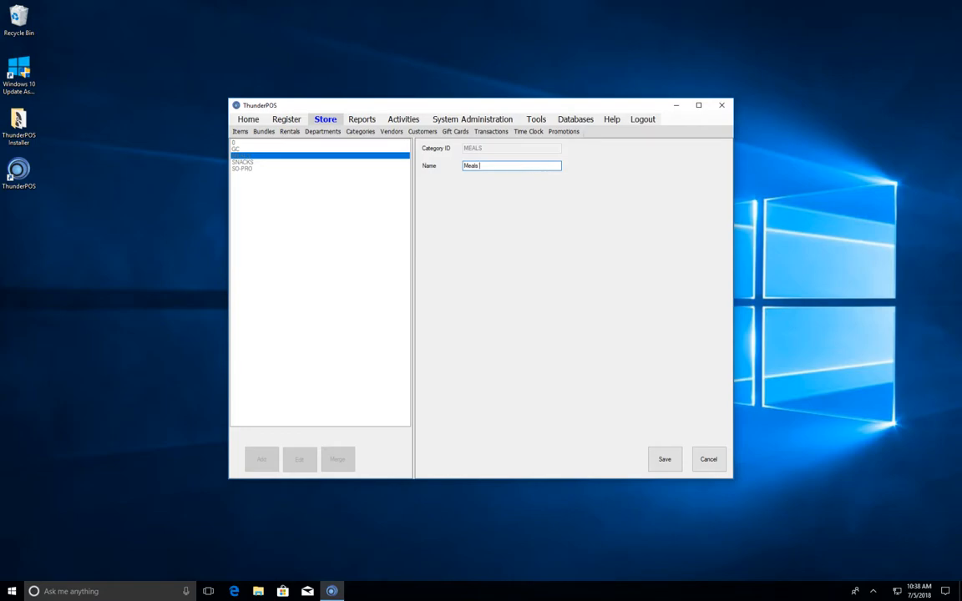
{"action": "type", "text": "Hot"}
{"action": "left_click", "coordinate": [665, 458]}
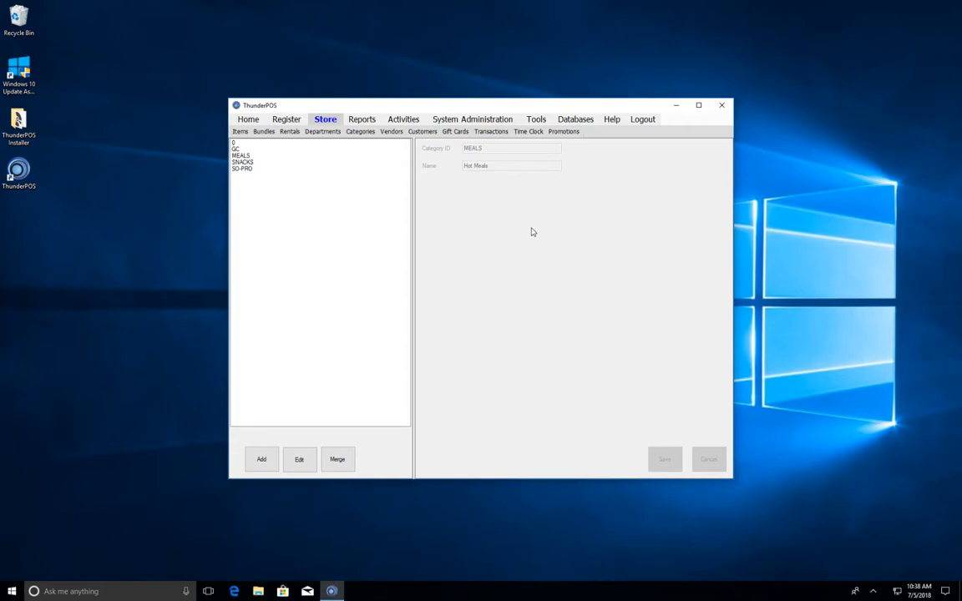
- Merge the SNACKS category into MEALS so only 0, GC, MEALS and SO-PRO remain
{"action": "left_click", "coordinate": [350, 460]}
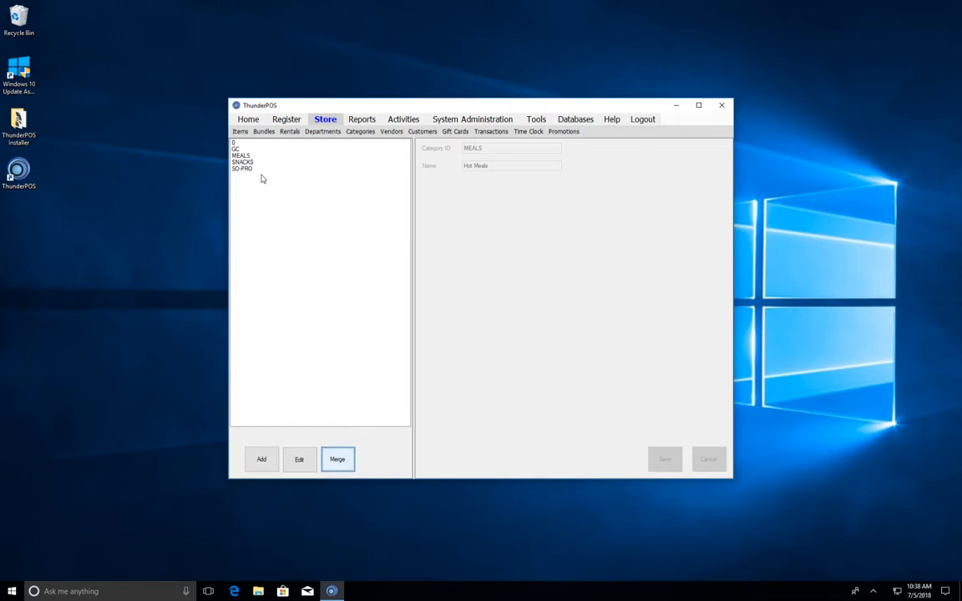
{"action": "left_click", "coordinate": [242, 156]}
{"action": "left_click", "coordinate": [337, 459]}
{"action": "left_click", "coordinate": [471, 277]}
{"action": "left_click", "coordinate": [467, 293]}
{"action": "left_click", "coordinate": [467, 298]}
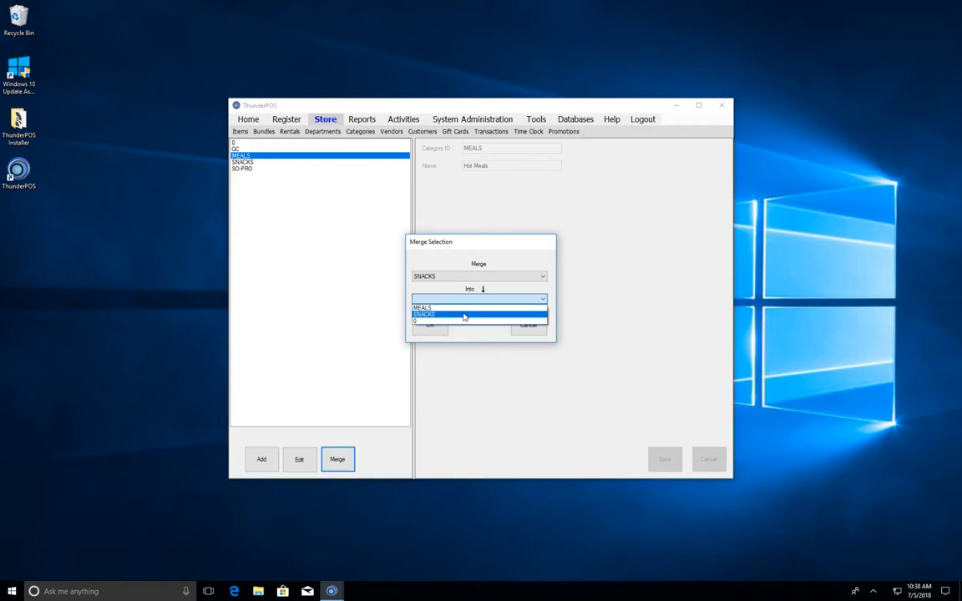
{"action": "left_click", "coordinate": [462, 309]}
{"action": "left_click", "coordinate": [429, 325]}
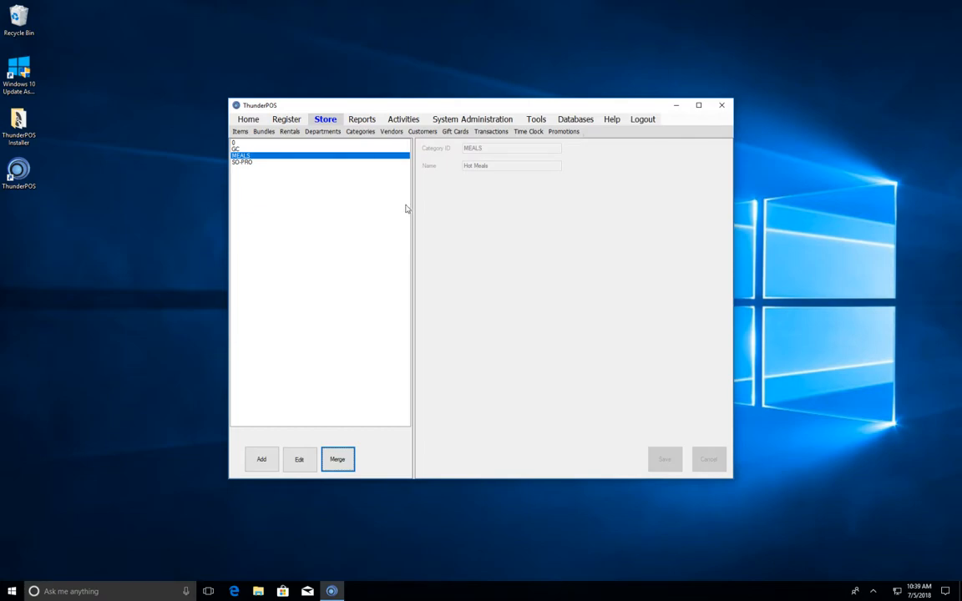
- Switch to the Store Vendors page, which lists only vendor 0 and an empty form
{"action": "left_click", "coordinate": [392, 133]}
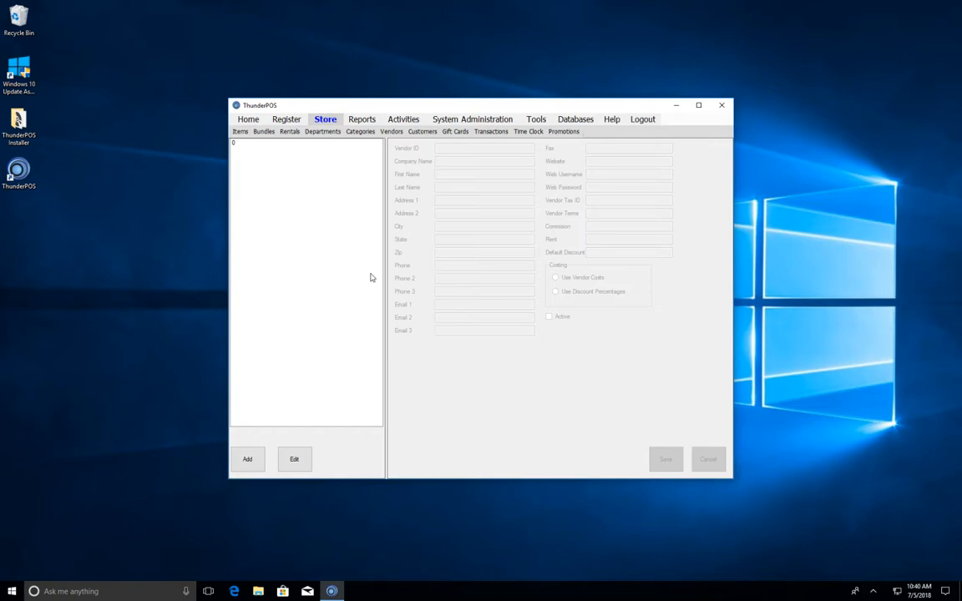
- Create vendor ID 1 for company 'Extreme POS', enter the contact's first and last names, and save
{"action": "left_click", "coordinate": [243, 460]}
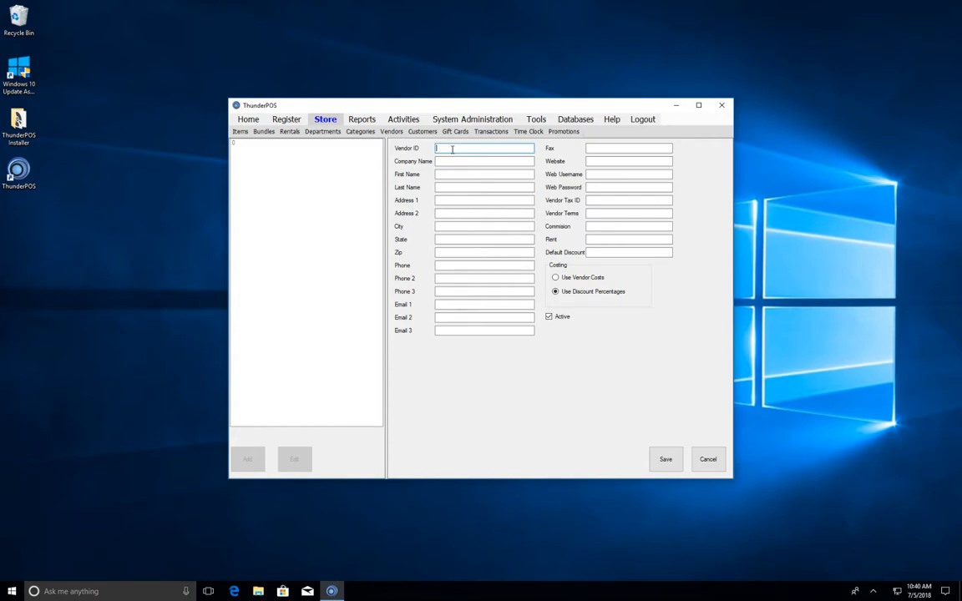
{"action": "type", "text": "1"}
{"action": "key", "text": "Tab"}
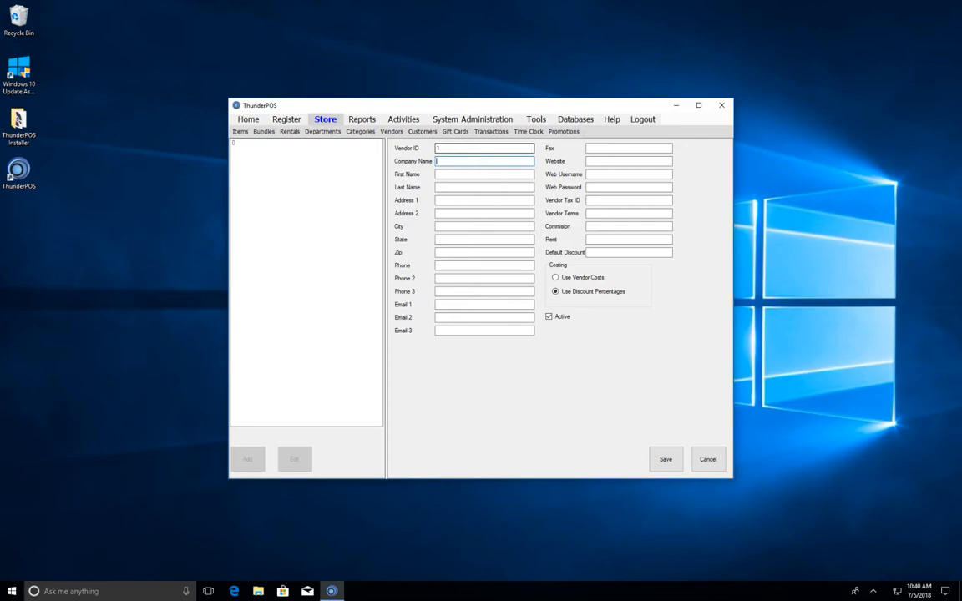
{"action": "type", "text": "Extreme POS"}
{"action": "key", "text": "Tab"}
{"action": "key", "text": "Tab"}
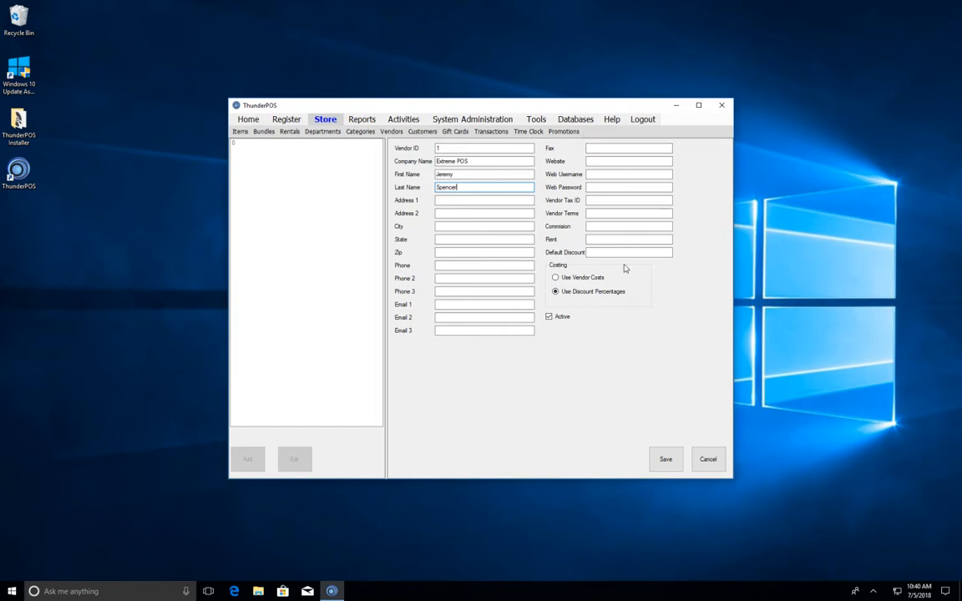
{"action": "left_click", "coordinate": [665, 460]}
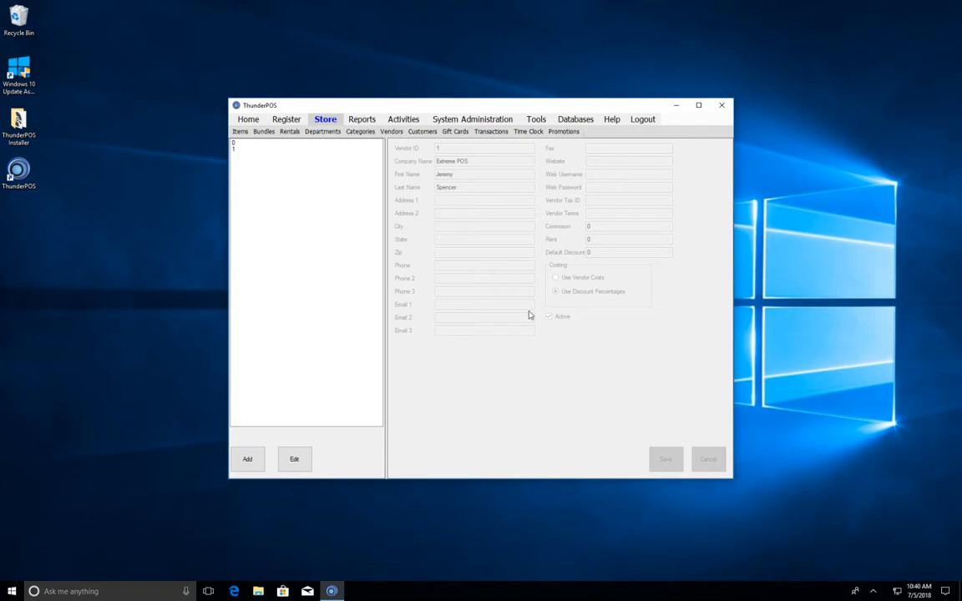